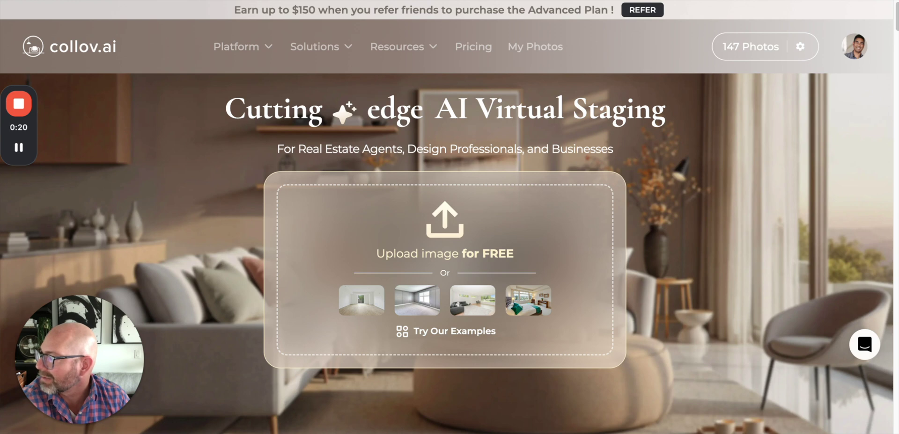
Upload the living room photo with the arched niche and generate Luxury living room stagings with existing furniture removal enabled
drag(0, 209, 314, 211)
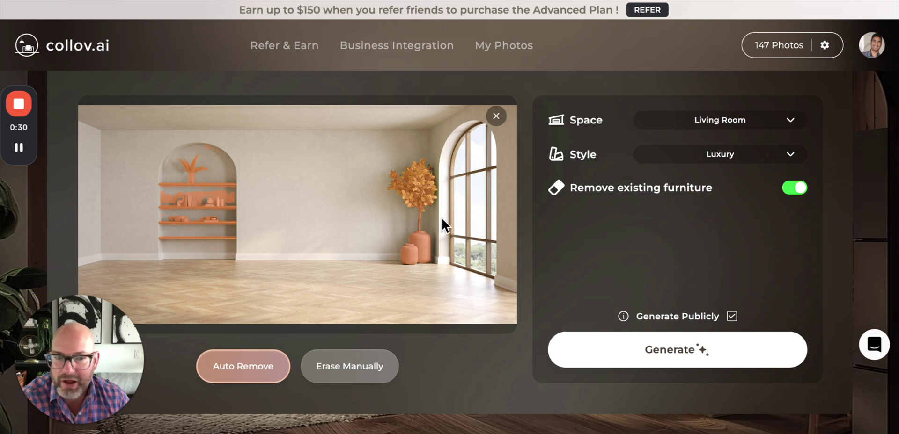
click(787, 187)
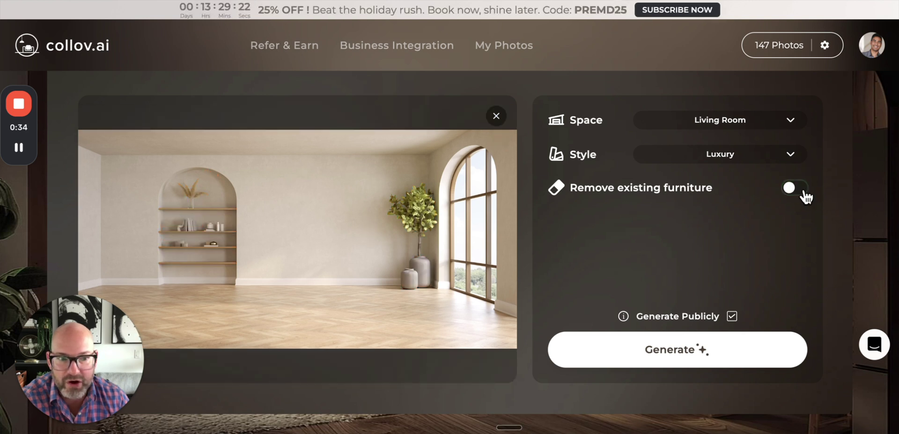
click(794, 189)
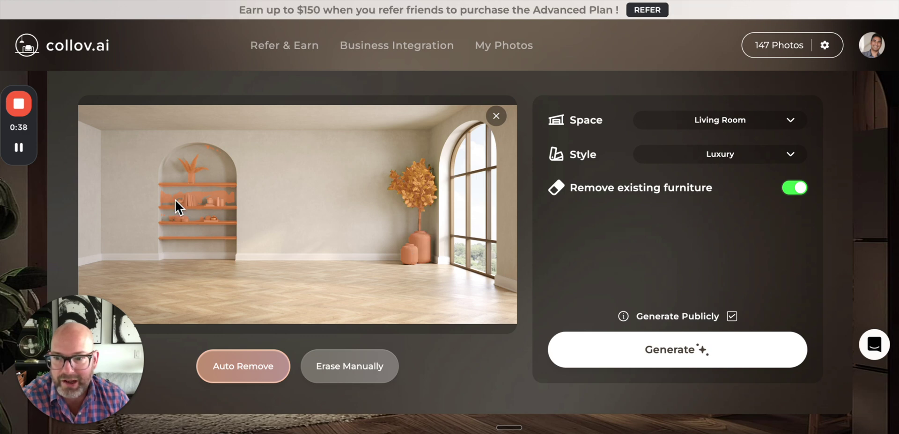
click(641, 346)
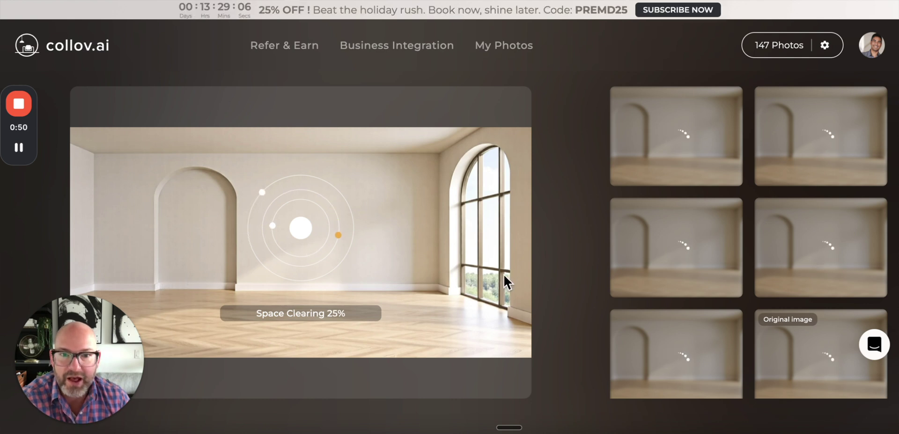
View the generated virtual staging variations of the living room with the arched niche one by one
click(495, 51)
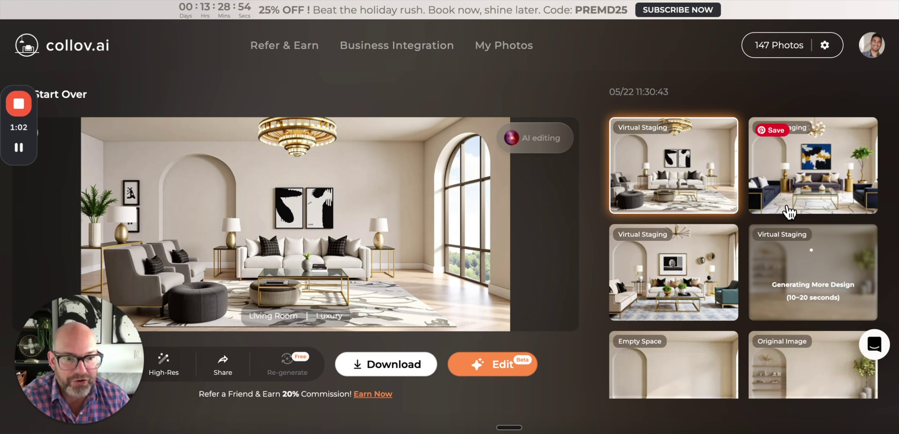
scroll(789, 211, down, 1)
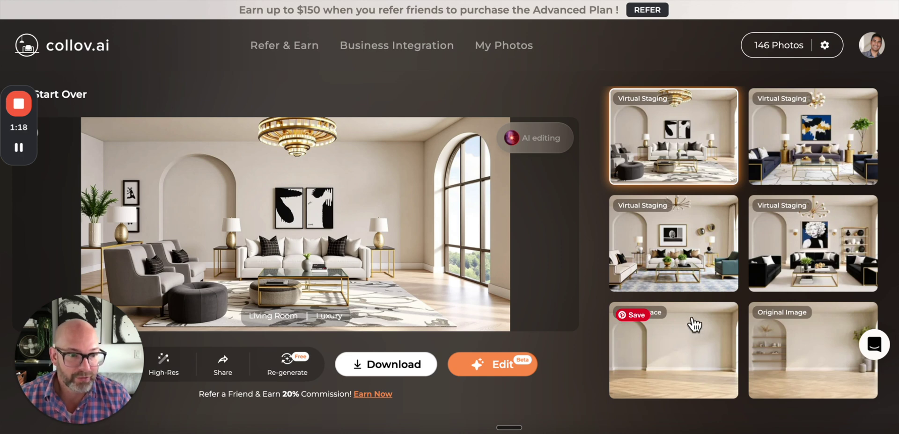
click(826, 255)
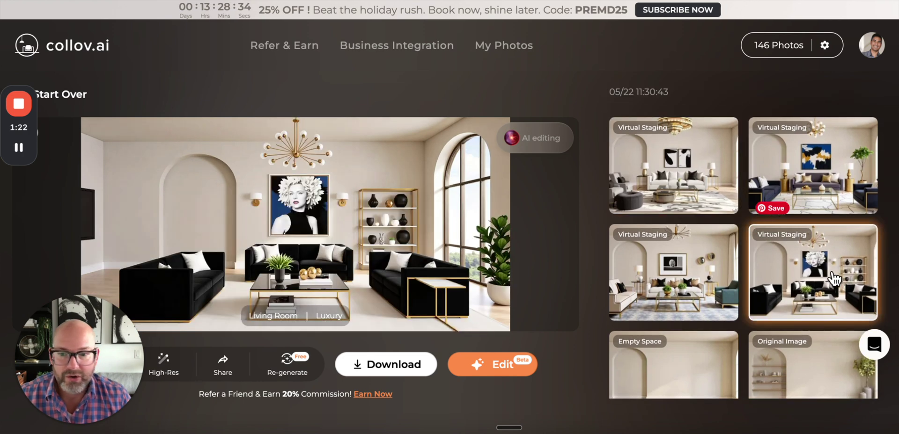
click(664, 281)
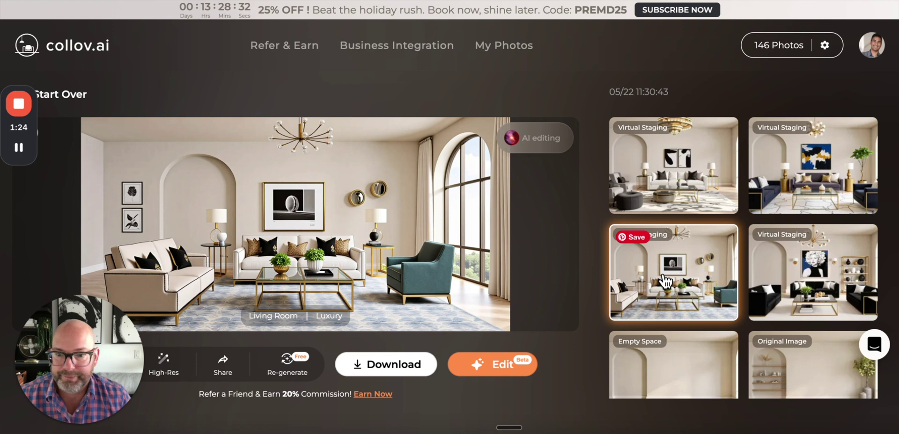
click(837, 159)
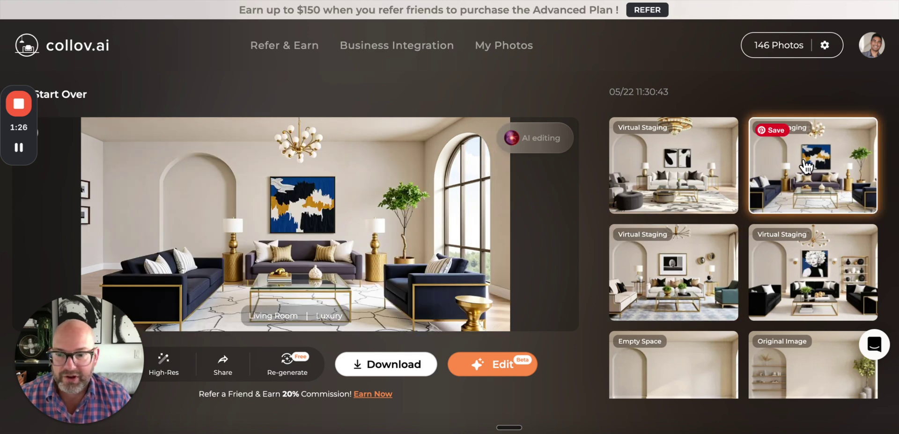
click(687, 167)
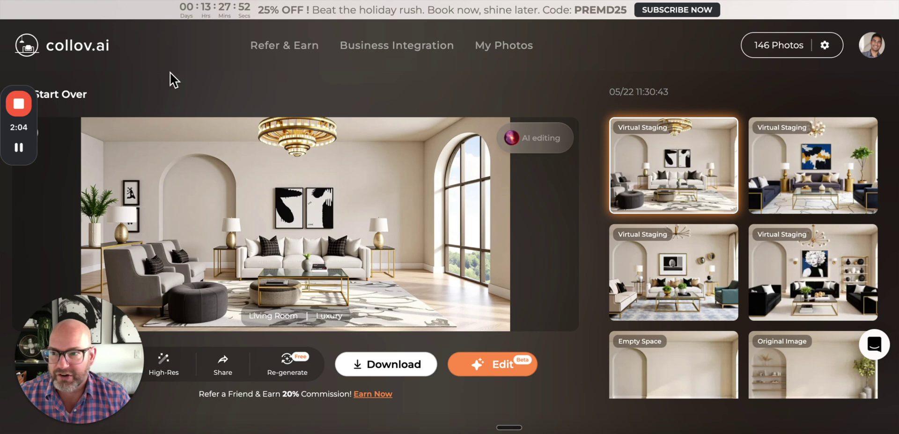
Start over with the wooden kitchen photo, set the space to Kitchen, and generate Luxury stagings with existing furniture removed
click(89, 46)
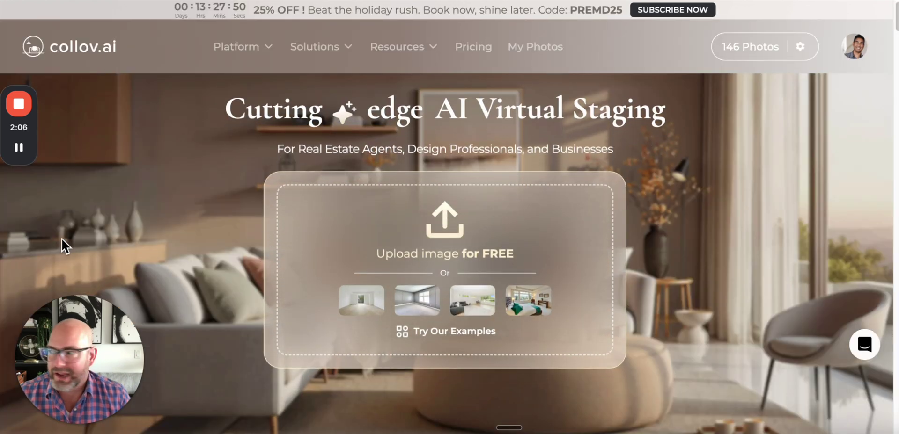
drag(896, 234, 502, 238)
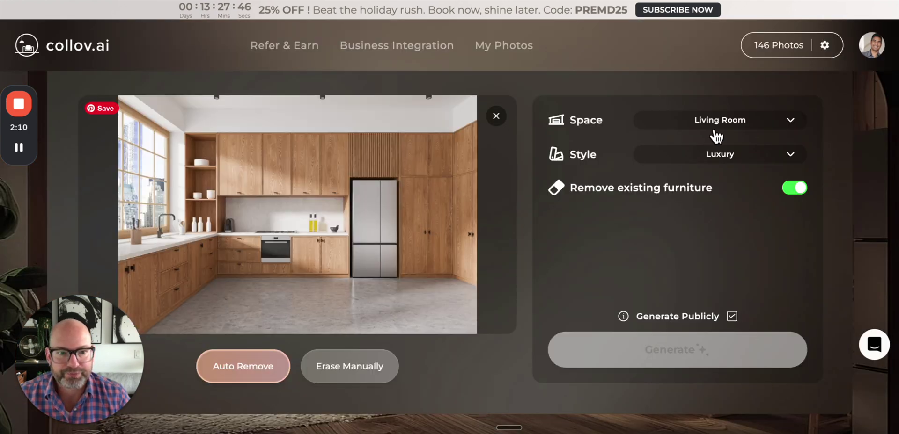
click(731, 123)
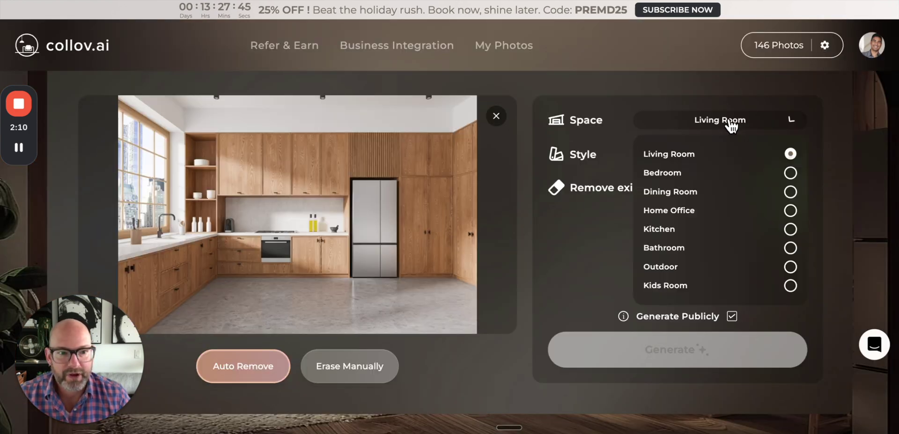
click(729, 229)
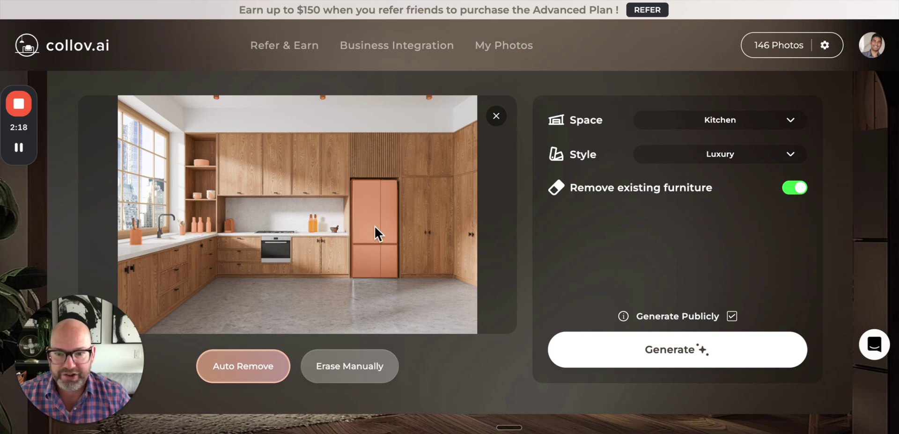
click(686, 352)
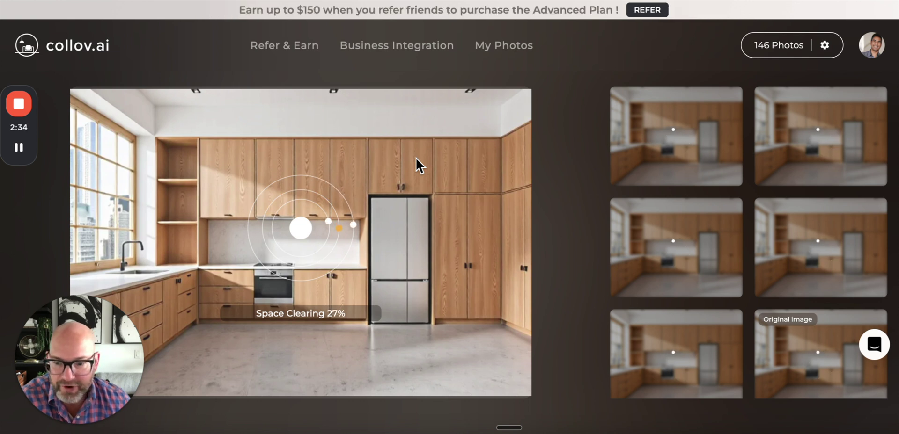
Compare the staged kitchen variations with the original kitchen image
mouse_move(25, 158)
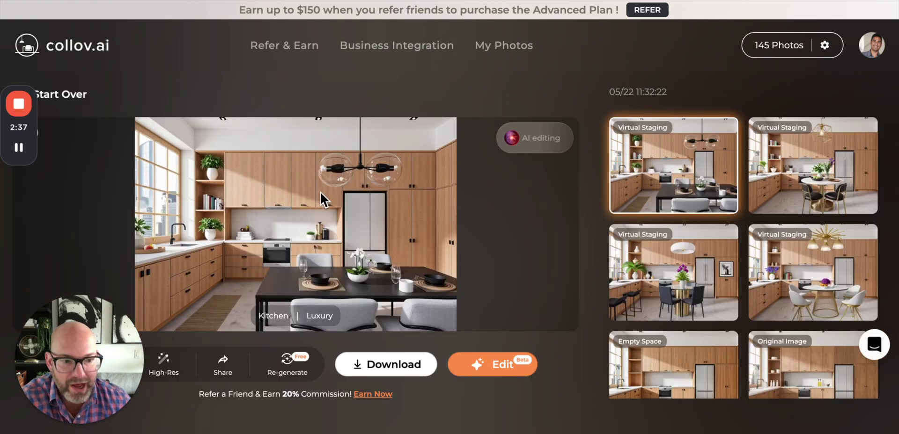
scroll(703, 240, down, 1)
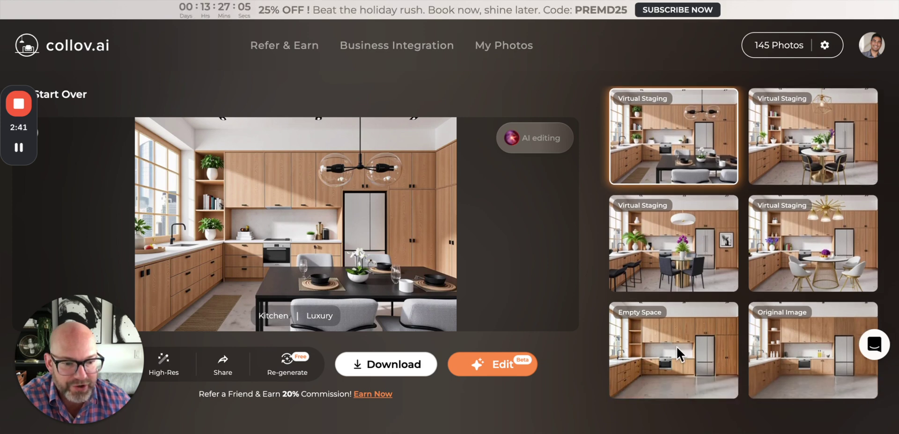
scroll(711, 281, up, 1)
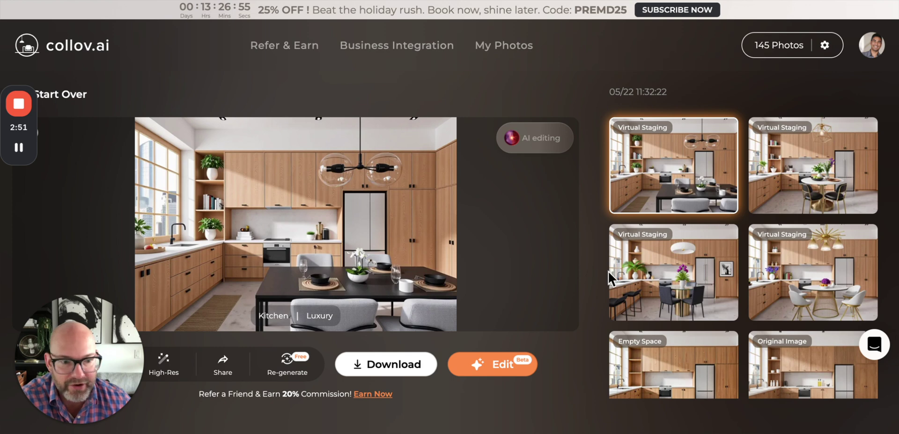
click(644, 304)
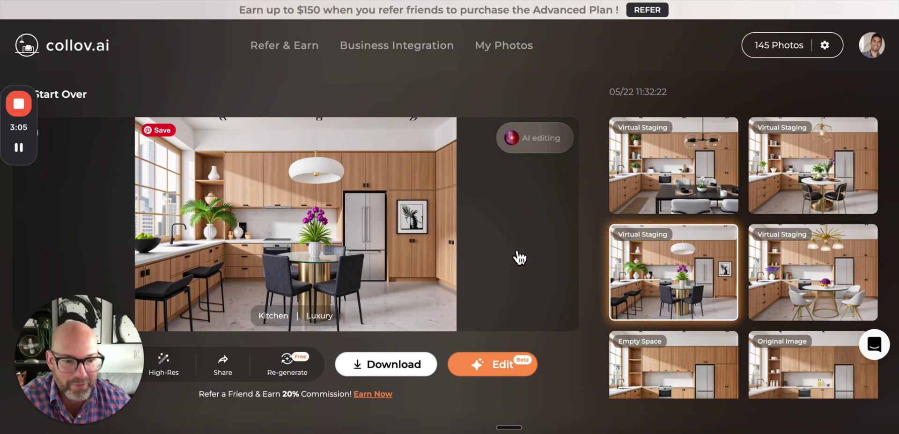
click(826, 374)
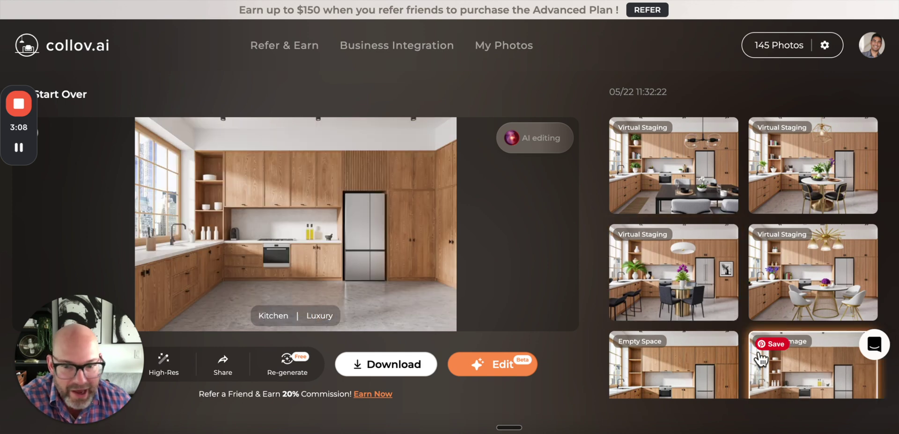
click(815, 196)
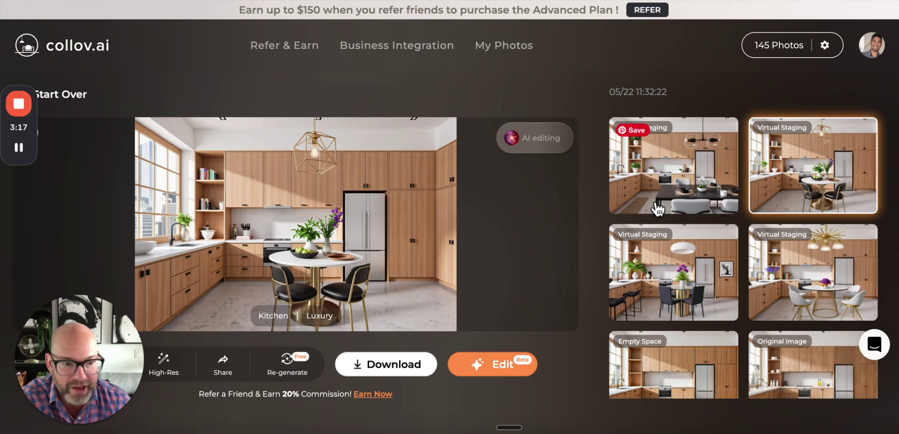
Start over with the furnished living room photo, set the space to Living Room, and generate Luxury stagings with existing furniture removed
click(75, 41)
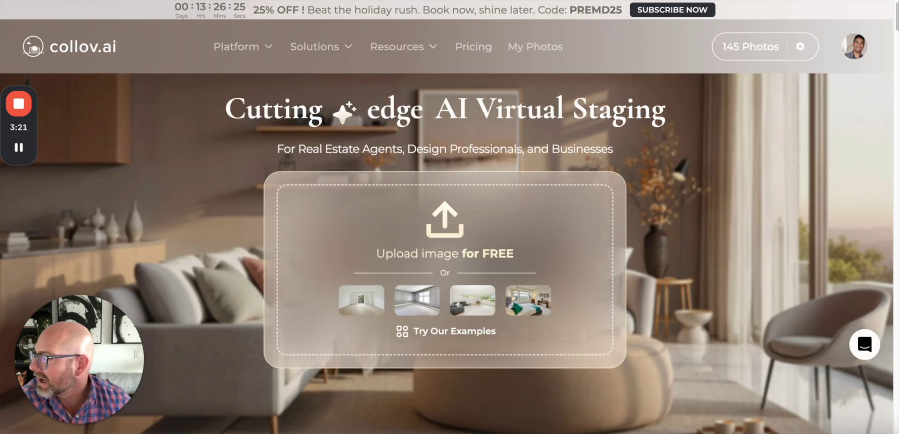
drag(0, 243, 537, 254)
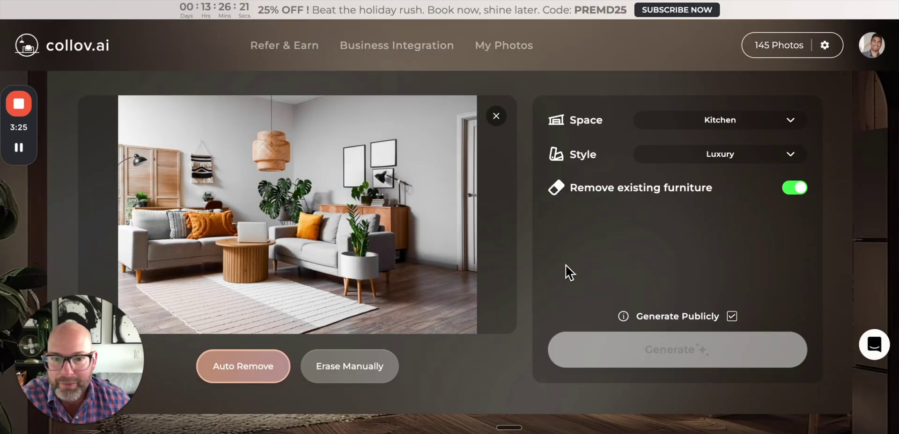
click(721, 133)
click(702, 156)
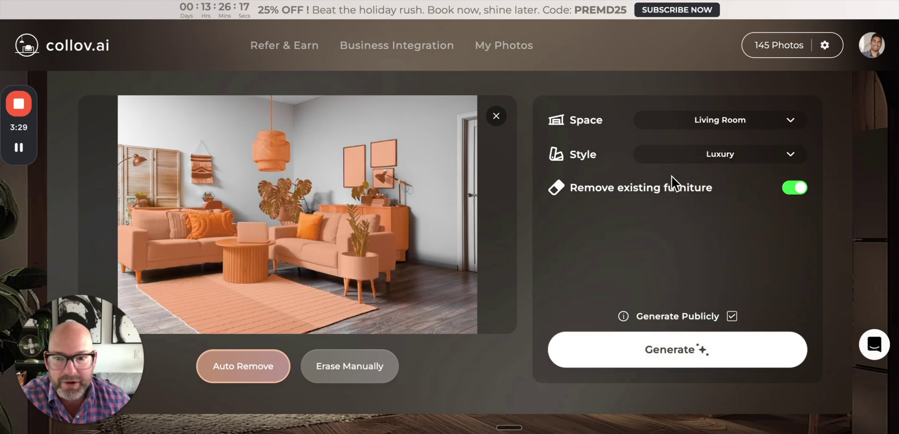
click(711, 360)
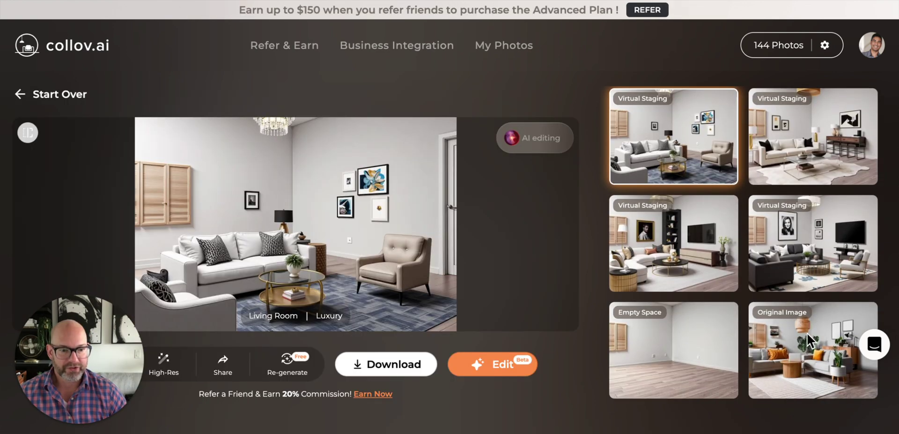
Compare the four staged versions of the furnished living room with its original image and the emptied space
scroll(683, 294, up, 1)
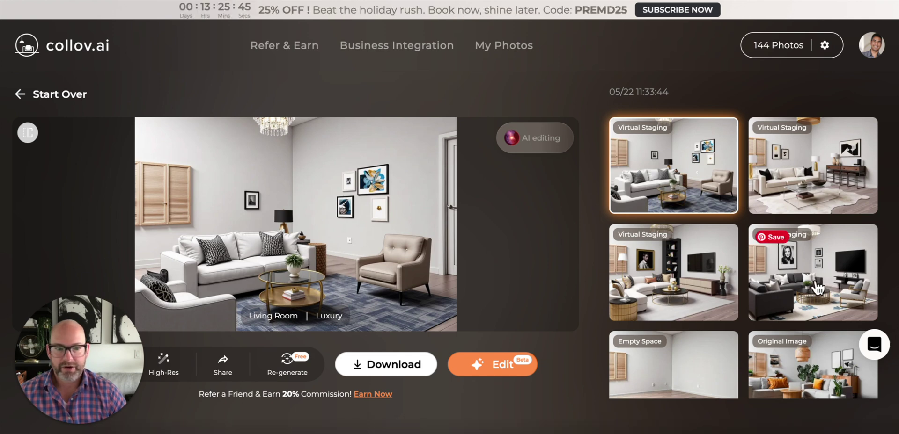
click(817, 288)
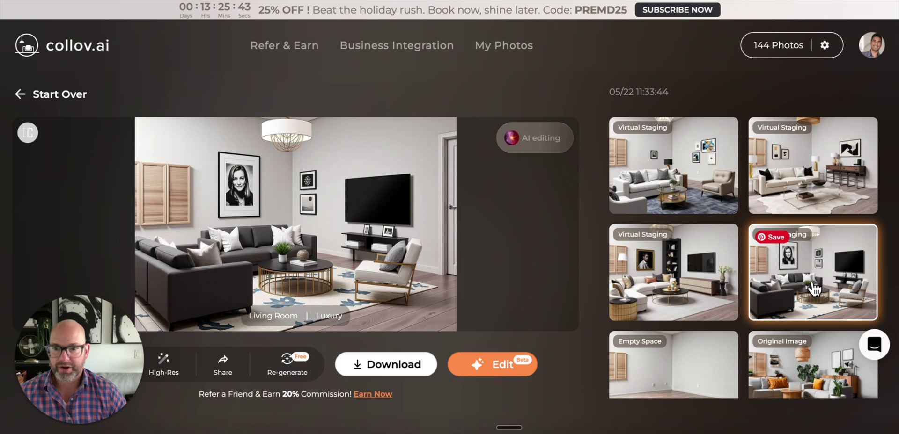
scroll(723, 300, down, 1)
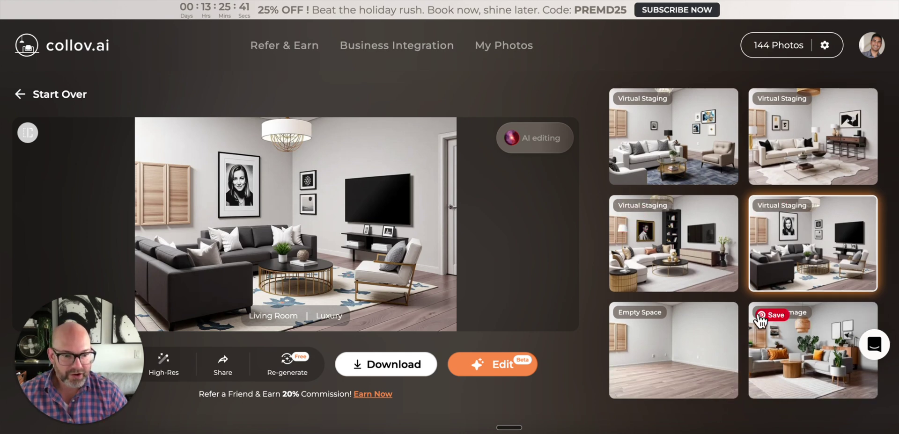
click(804, 347)
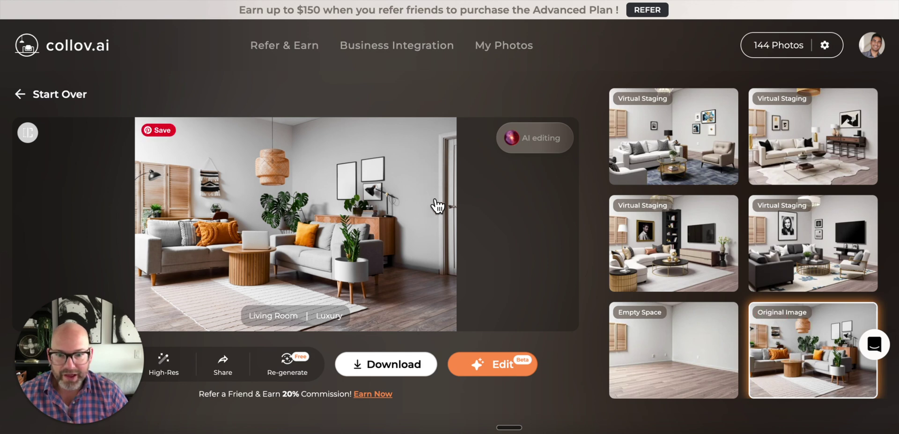
click(799, 247)
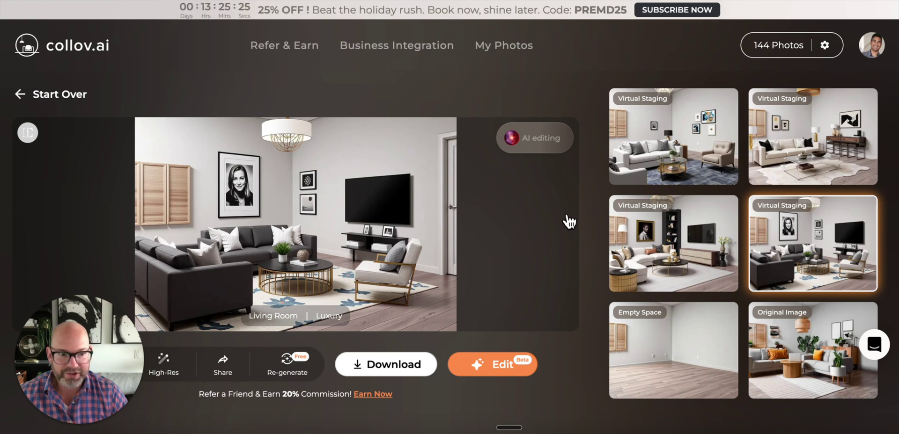
click(667, 253)
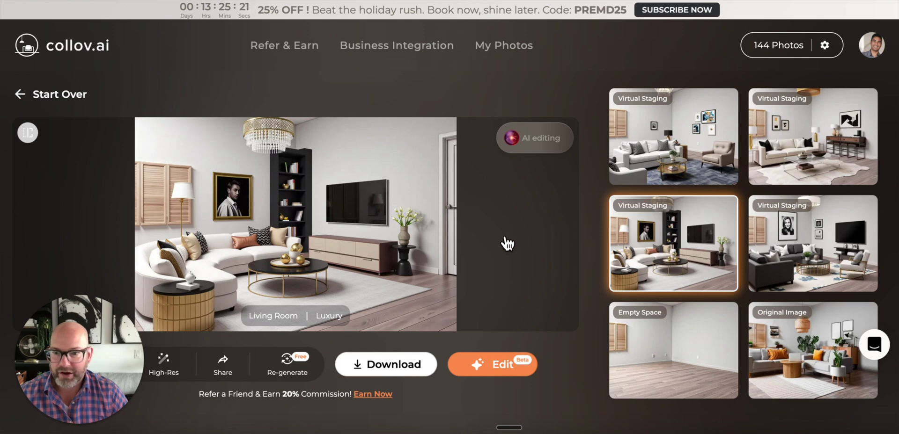
click(820, 150)
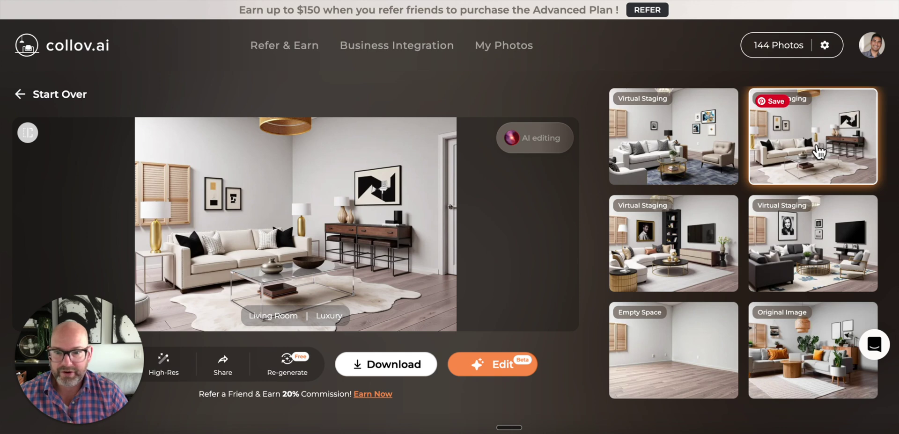
click(681, 143)
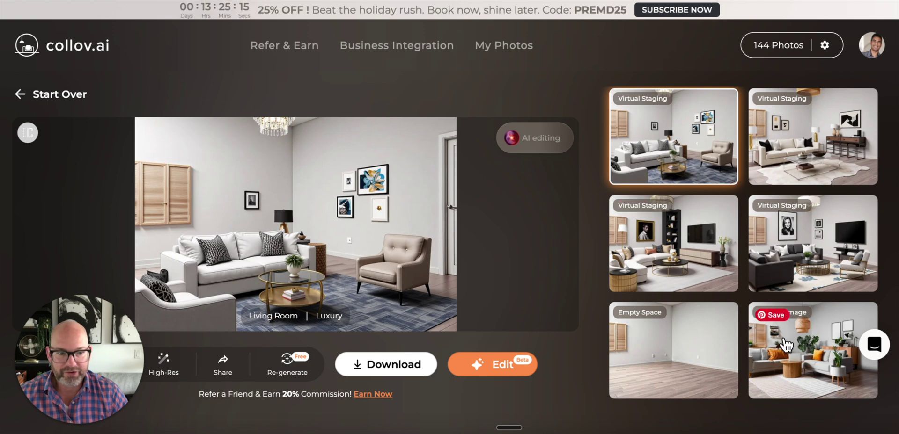
click(787, 347)
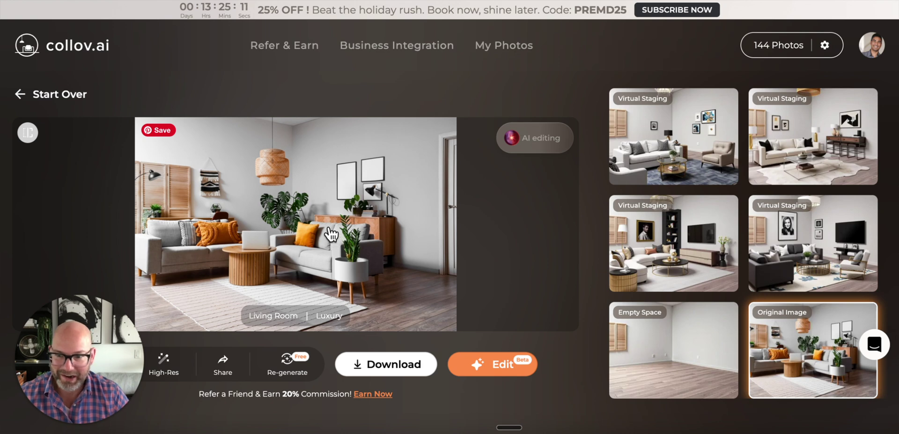
click(686, 372)
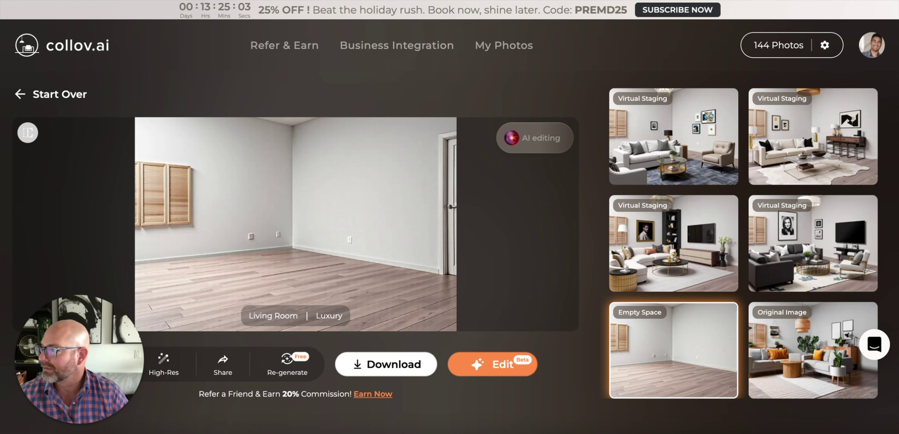
Start over with the wood-ceilinged living room photo and generate Farmhouse Living Room stagings with the existing lamp and plant removed
click(66, 46)
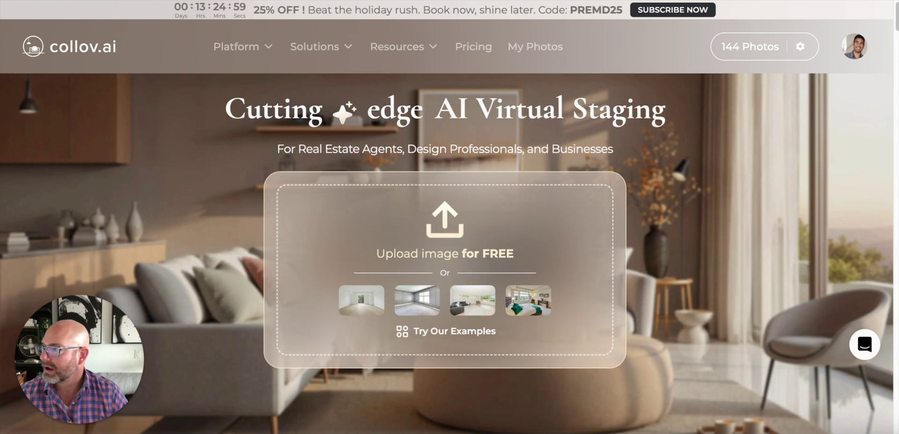
drag(320, 240, 552, 271)
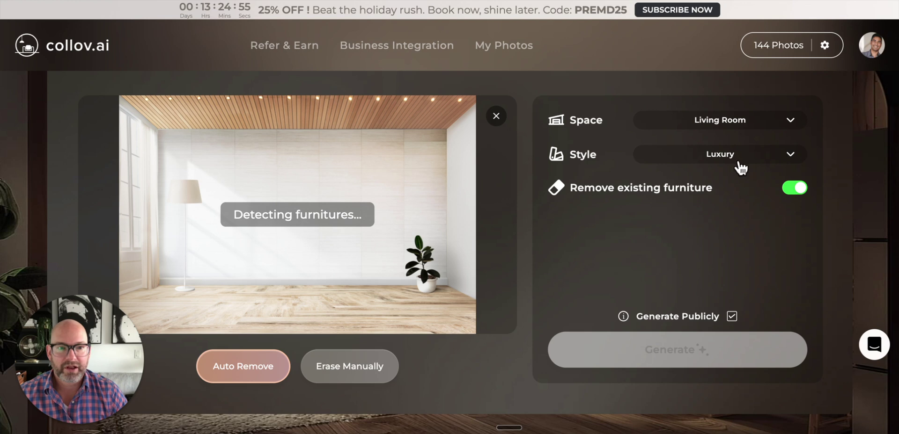
click(740, 162)
scroll(733, 247, down, 4)
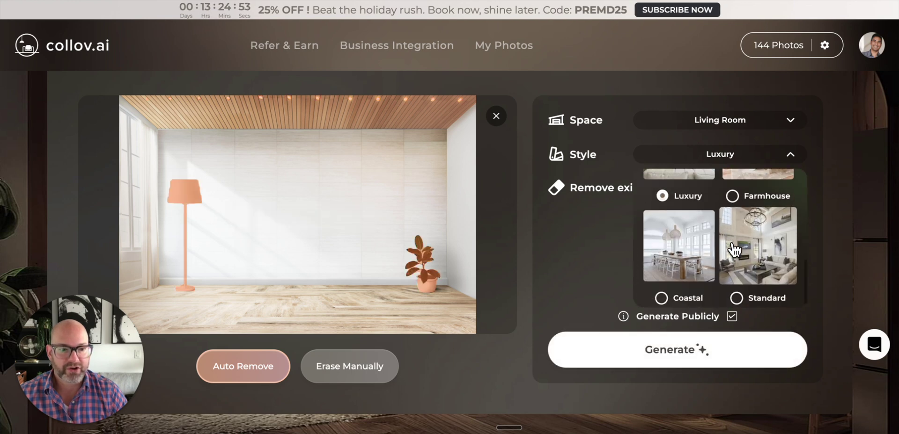
scroll(729, 263, up, 3)
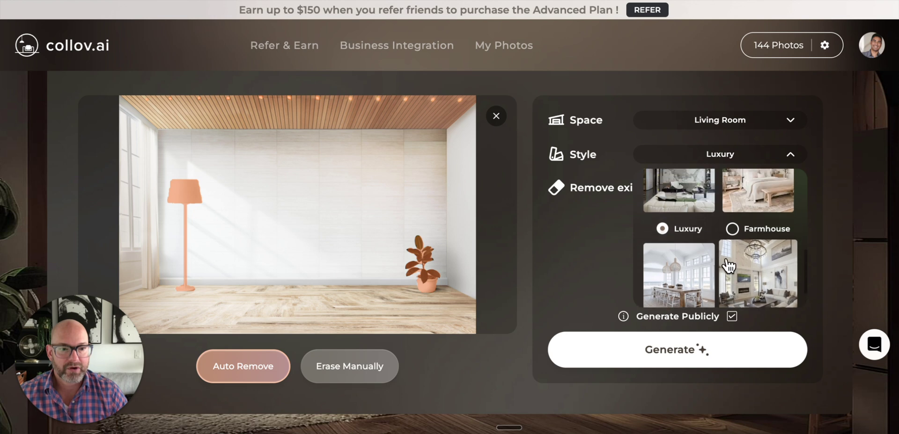
click(735, 258)
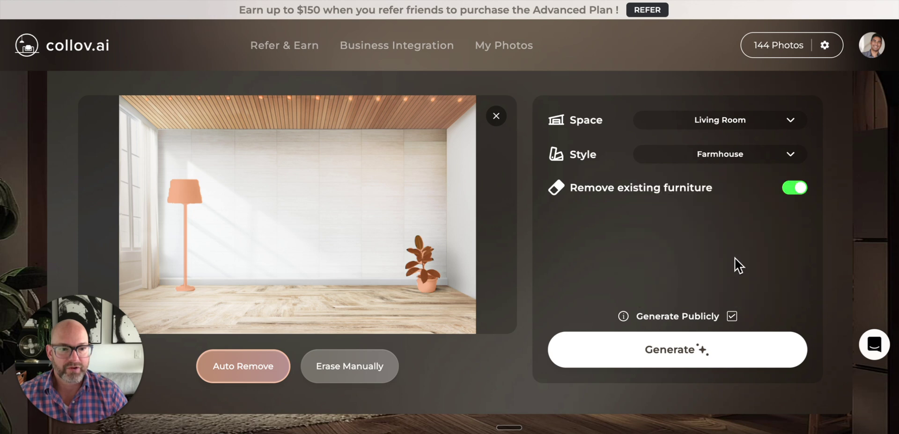
click(664, 358)
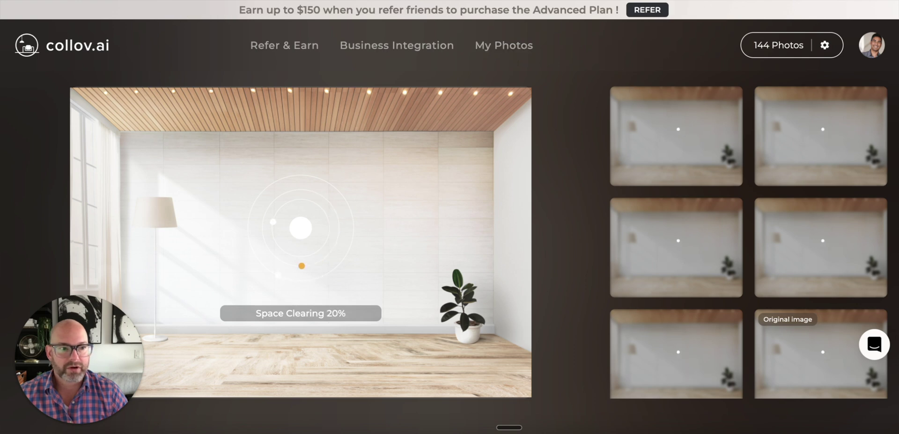
Look through the staged room projects saved in My Photos
click(516, 49)
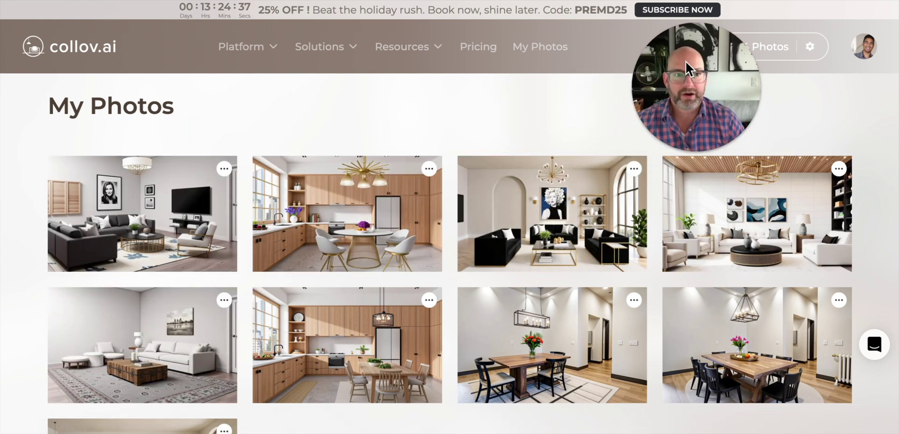
scroll(454, 164, down, 2)
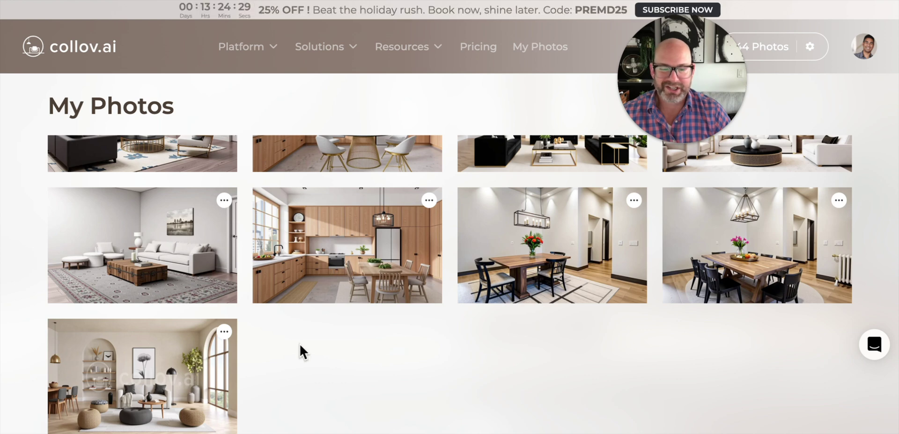
scroll(324, 327, up, 2)
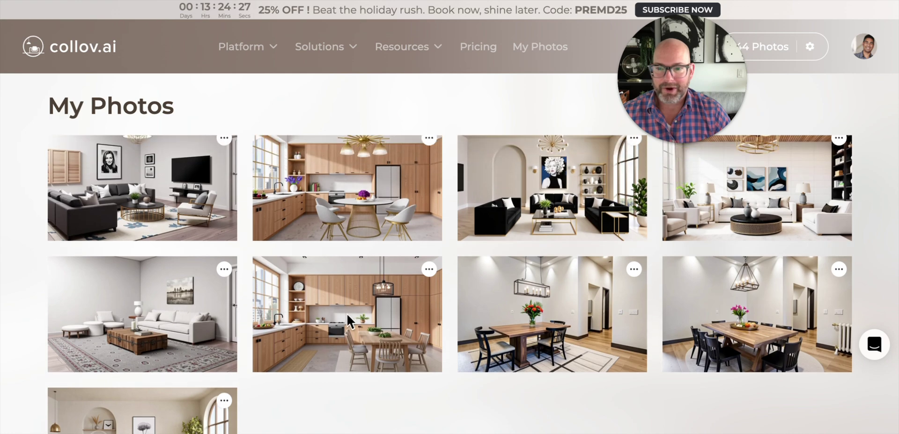
scroll(352, 321, down, 2)
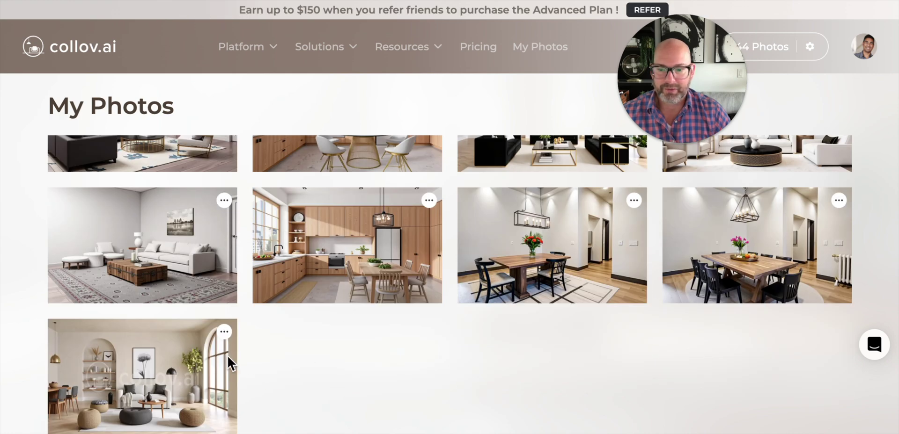
Open the Scandinavian living room project with the arched shelf niche and compare its staging with the original image
click(164, 365)
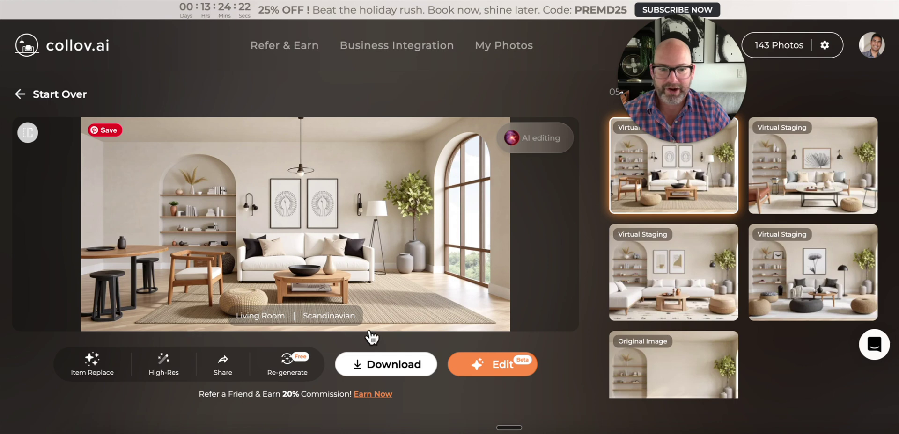
scroll(650, 327, down, 1)
click(648, 381)
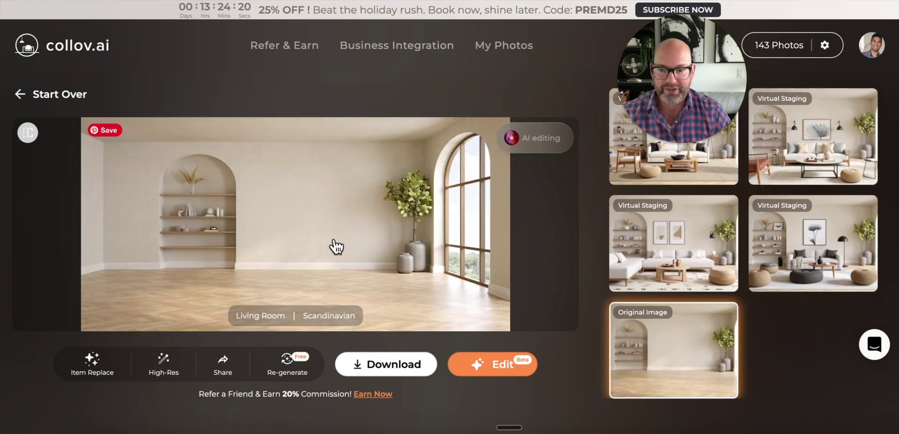
scroll(674, 220, up, 1)
drag(644, 68, 48, 52)
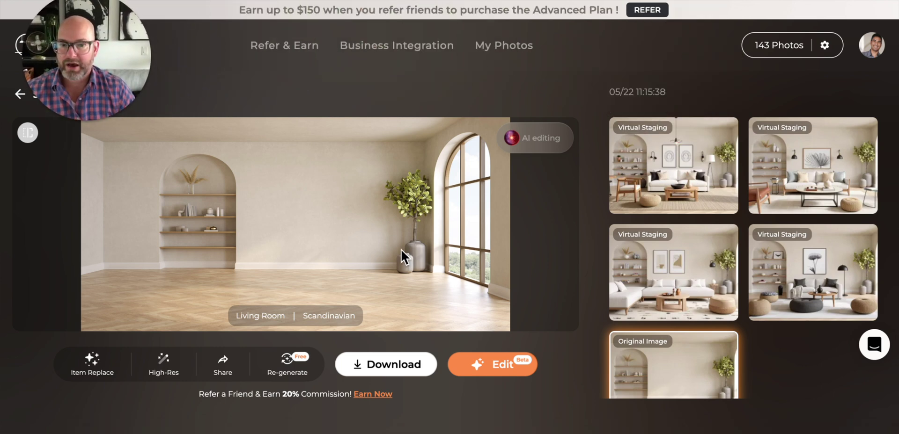
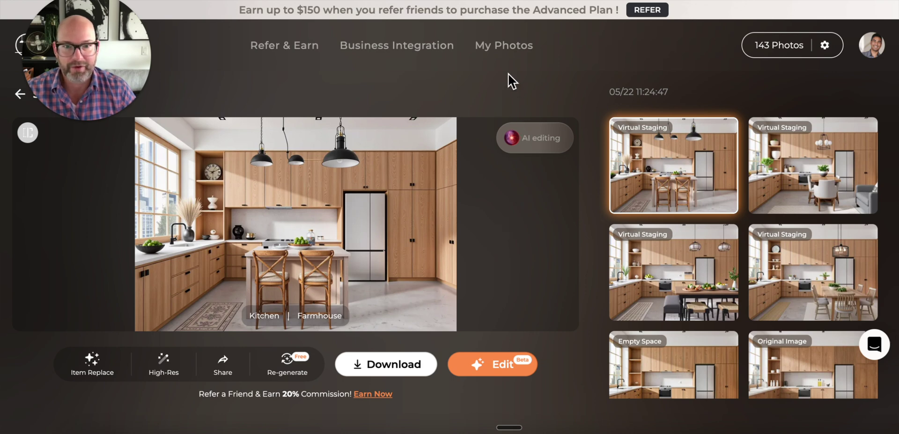
Open the Farmhouse living room project from My Photos and compare its four staged versions with the original image
click(503, 46)
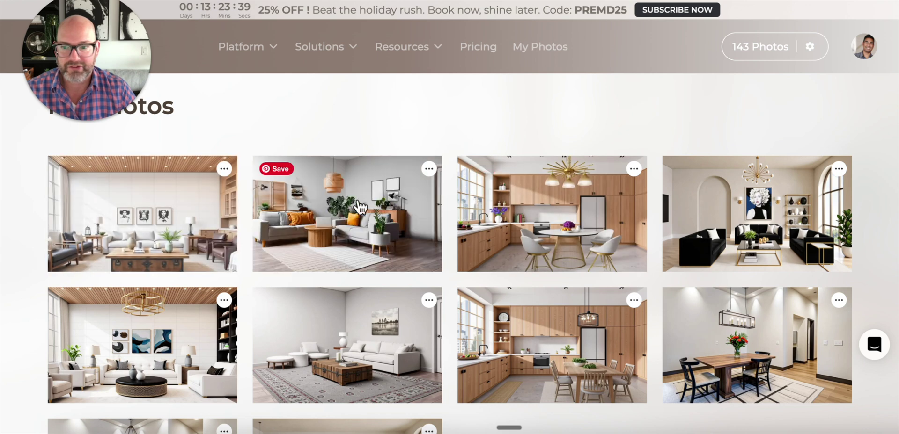
click(137, 213)
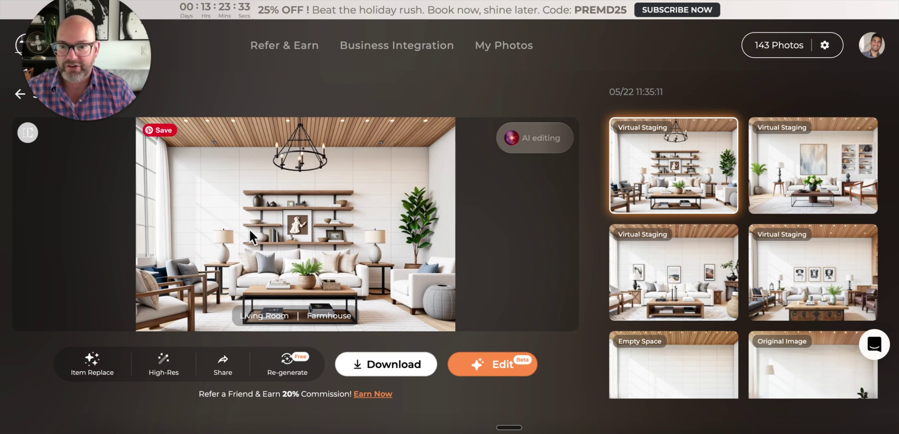
click(837, 375)
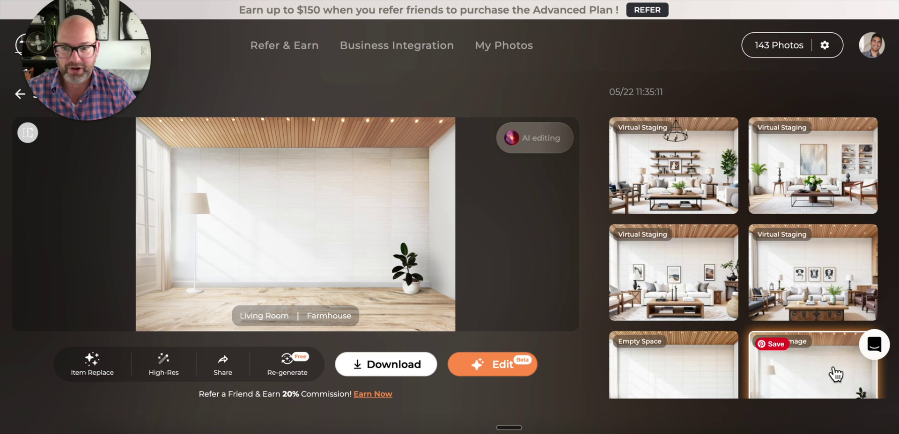
click(829, 285)
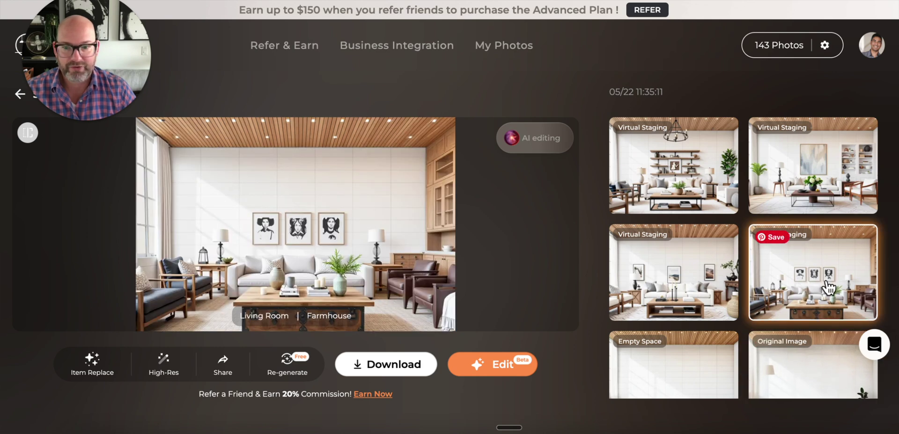
click(699, 284)
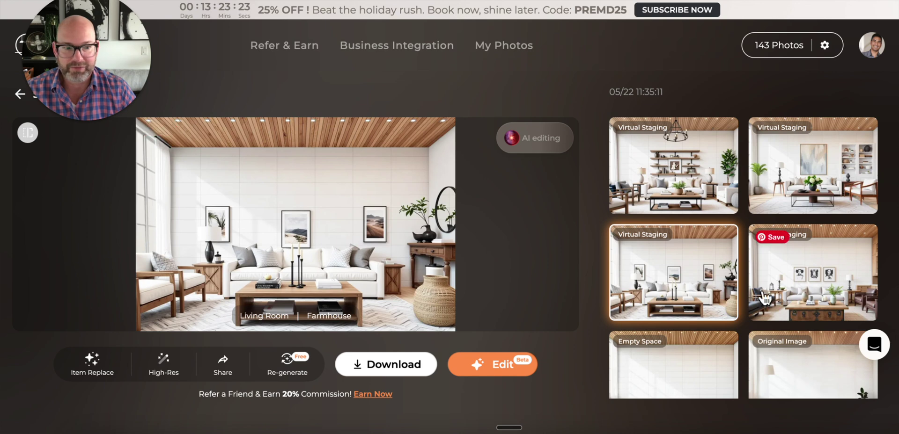
click(800, 287)
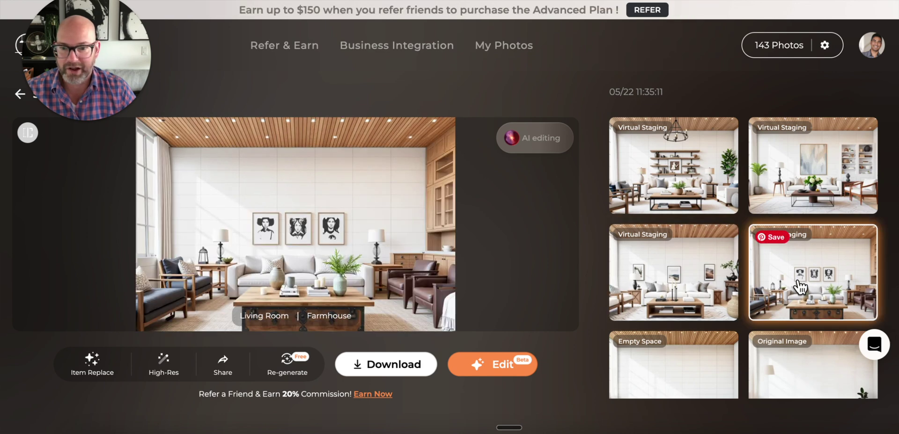
click(689, 283)
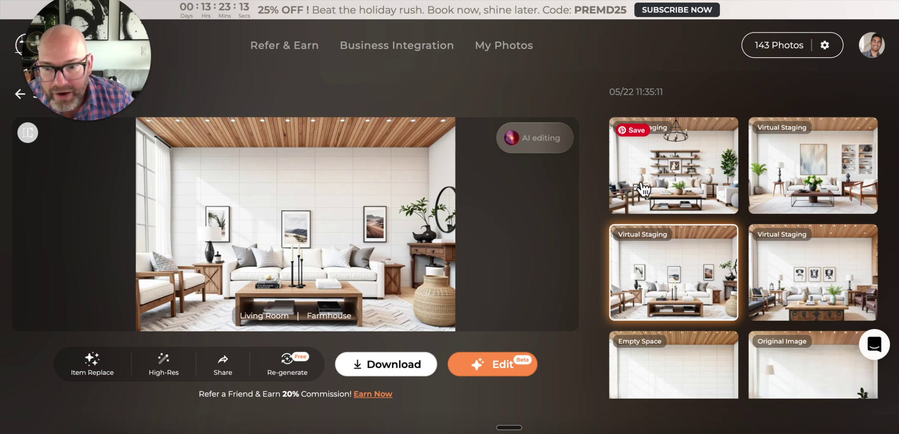
click(789, 181)
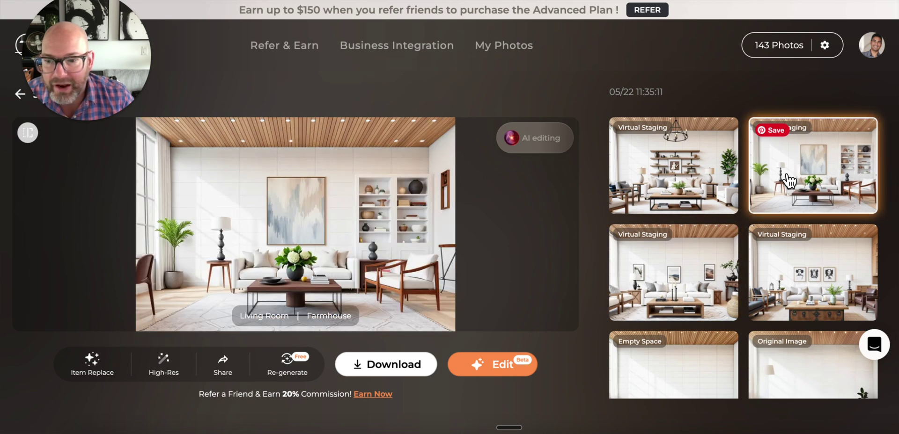
click(663, 193)
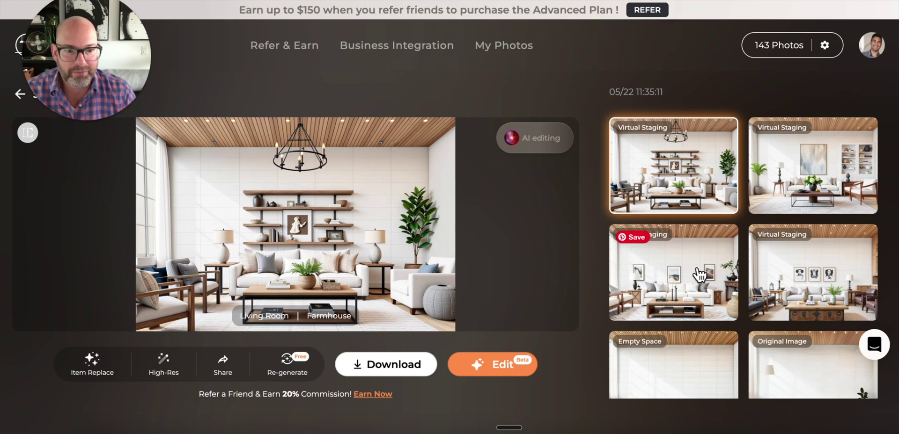
View the Farmhouse staging with the chandelier and wall shelves at full size, then close the enlarged image
scroll(699, 275, down, 1)
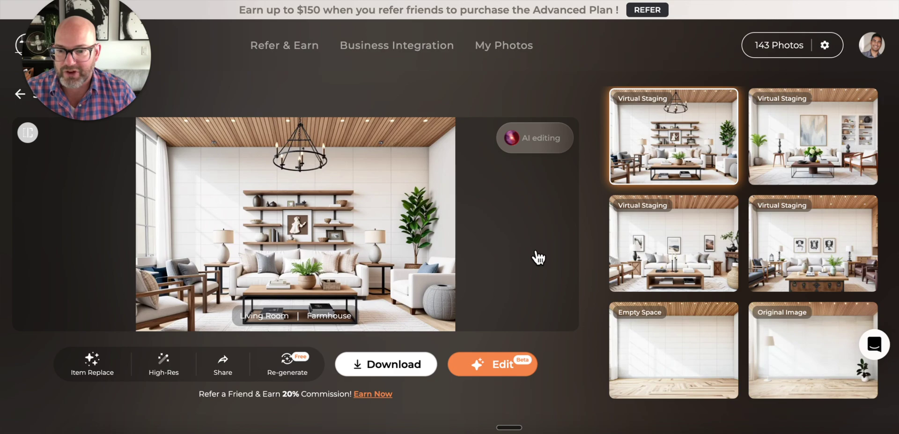
click(310, 248)
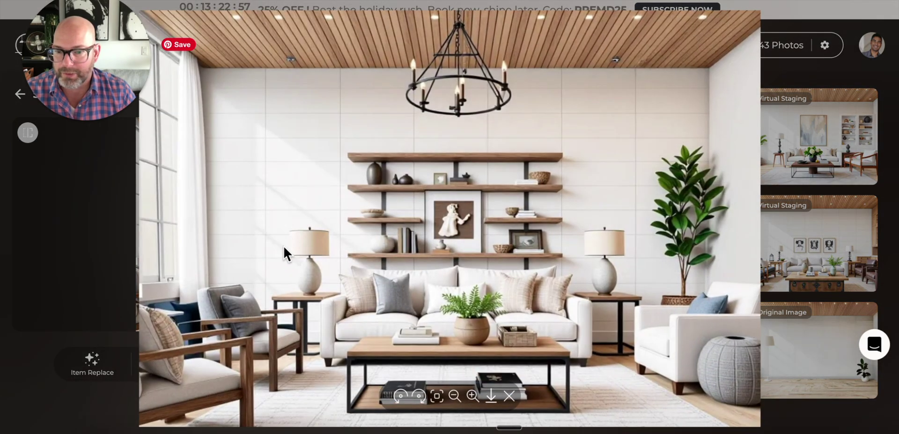
key(Escape)
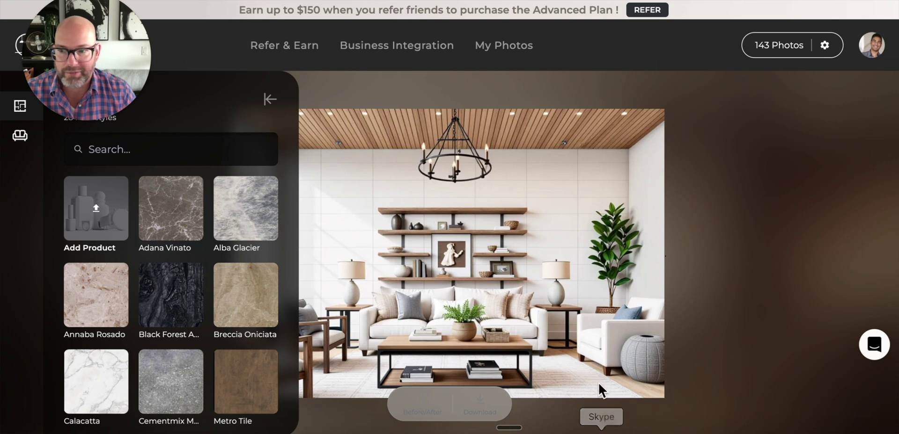
Show the furniture markers on the Farmhouse staging and check the product suggested for the coffee table plant
click(19, 136)
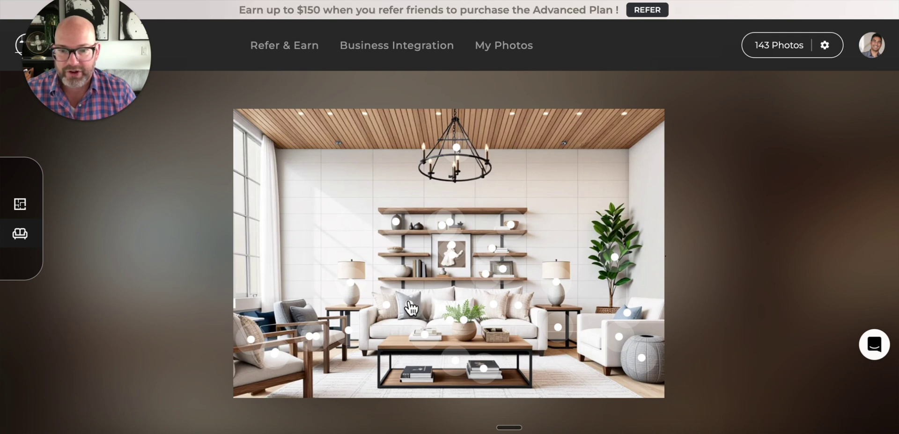
click(464, 322)
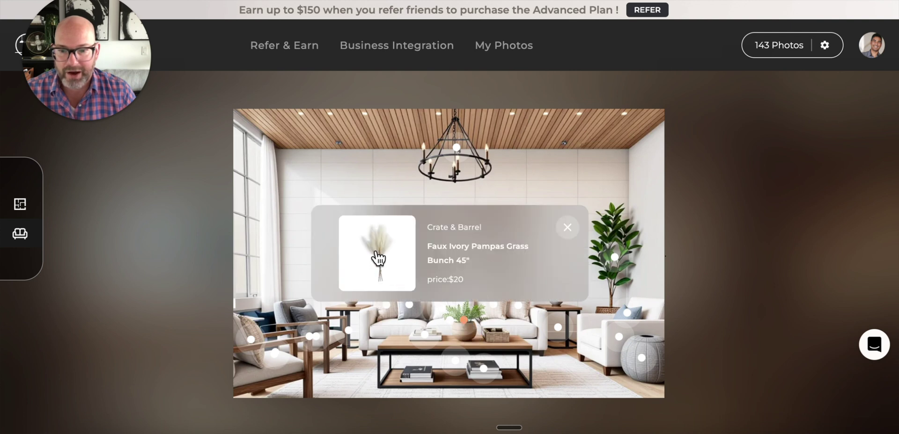
click(568, 228)
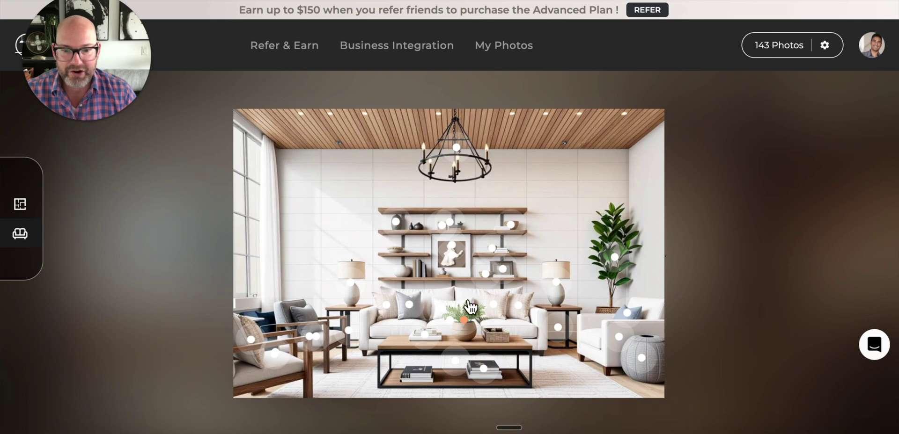
Review the products suggested for the decor on the lowest wall shelf and close the list
click(487, 277)
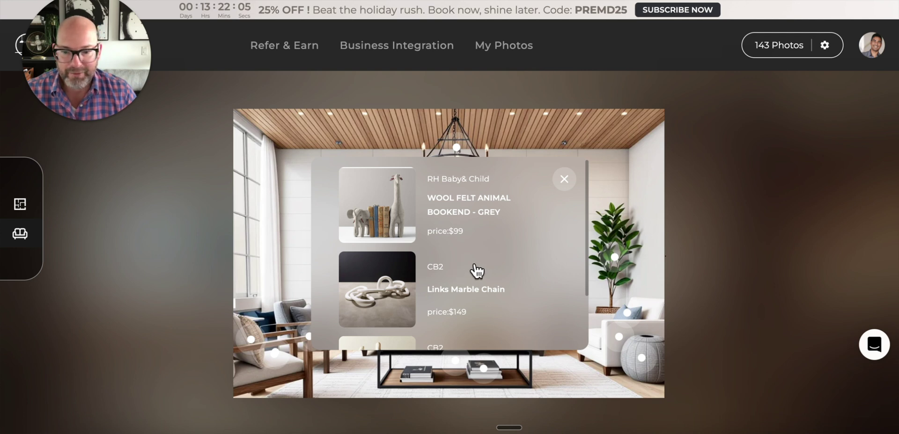
scroll(470, 277, down, 3)
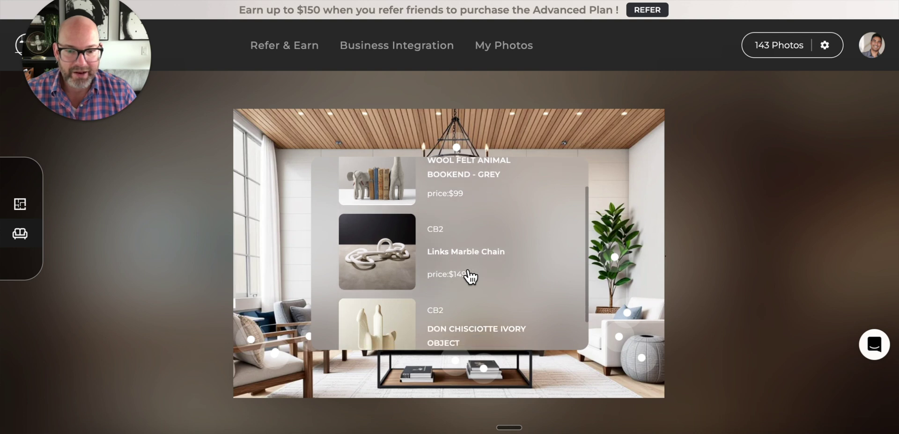
scroll(483, 265, up, 3)
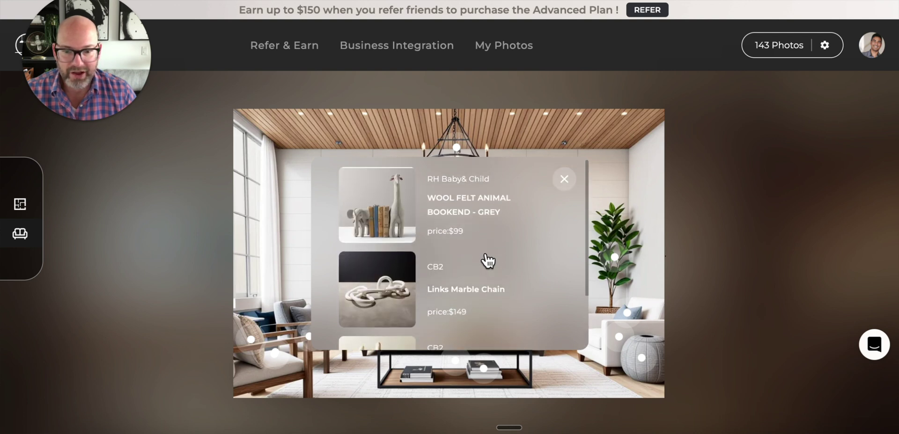
click(564, 180)
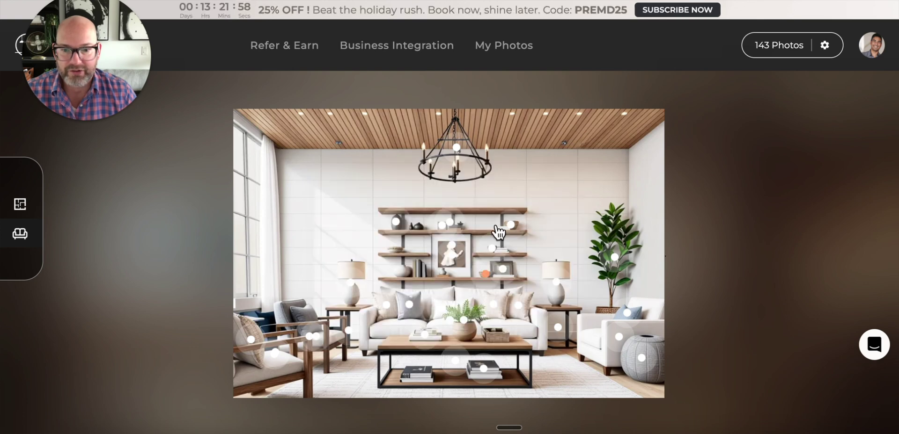
Review the products suggested for the table lamp near the window and for the white armchair
click(350, 284)
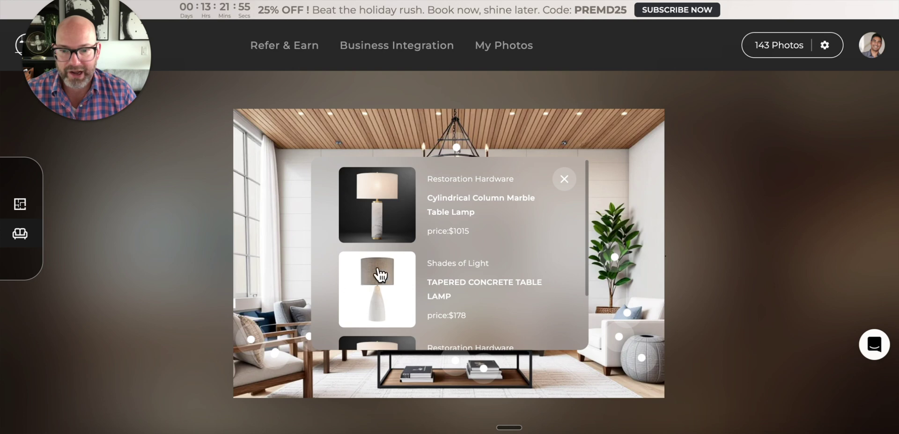
click(564, 181)
click(618, 337)
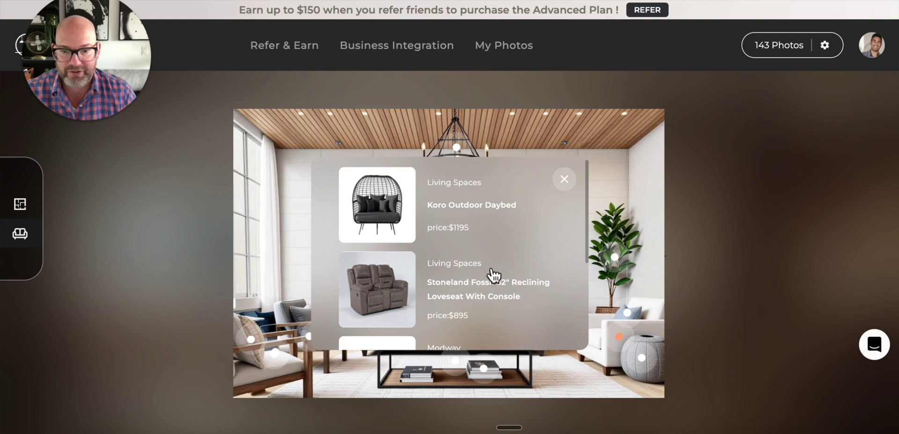
Look through the remaining products suggested for the white armchair and close the product list
scroll(404, 252, down, 2)
scroll(401, 254, down, 1)
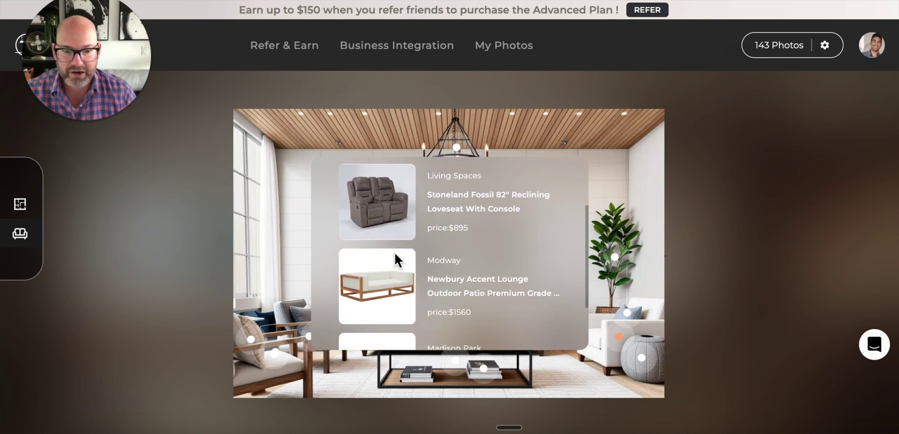
scroll(395, 260, down, 2)
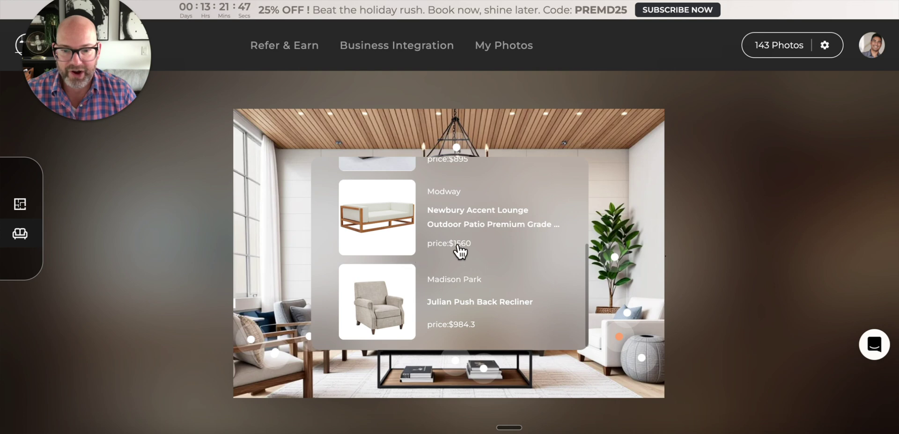
scroll(459, 250, up, 3)
click(564, 179)
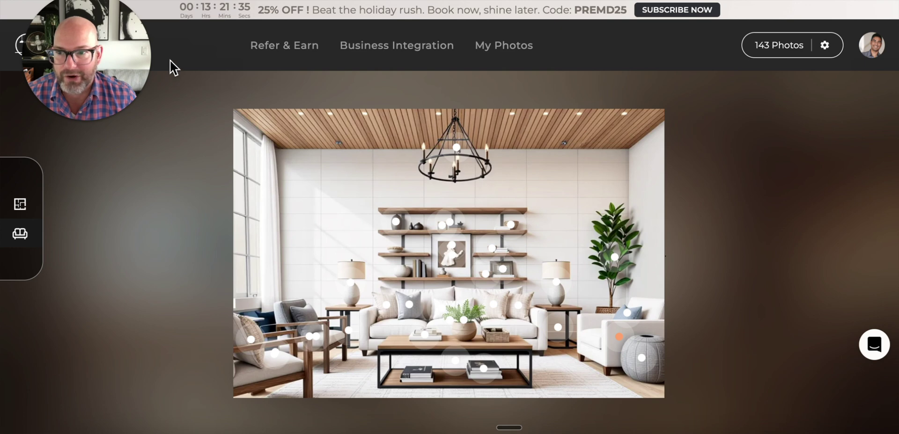
Leave the Farmhouse staging for the site's home page and open the My Photos page
drag(141, 61, 760, 157)
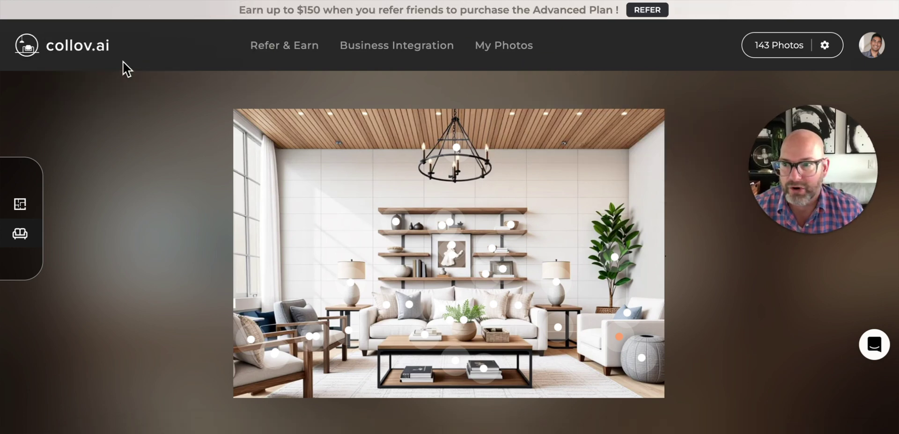
click(91, 71)
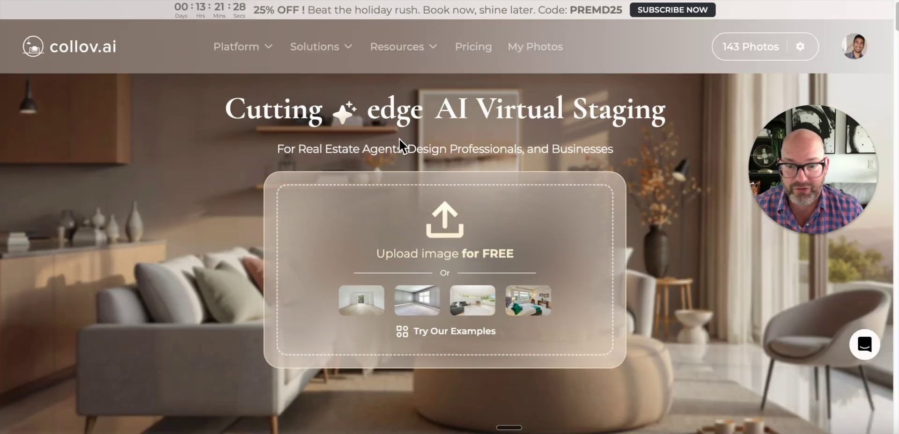
click(534, 52)
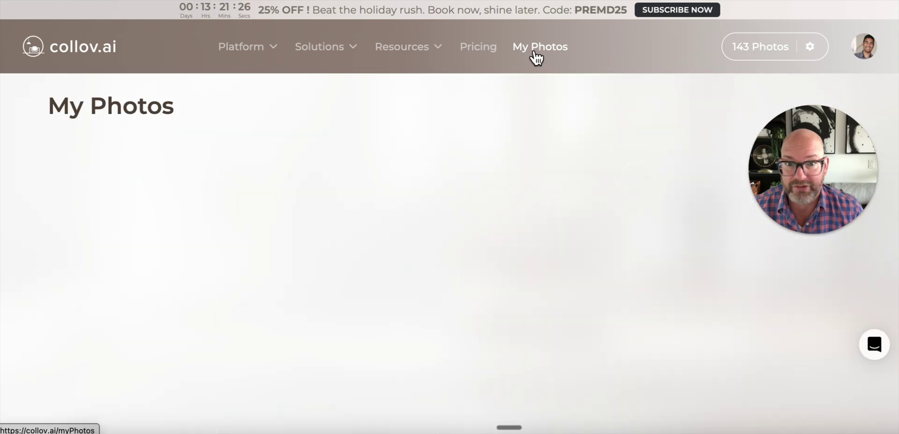